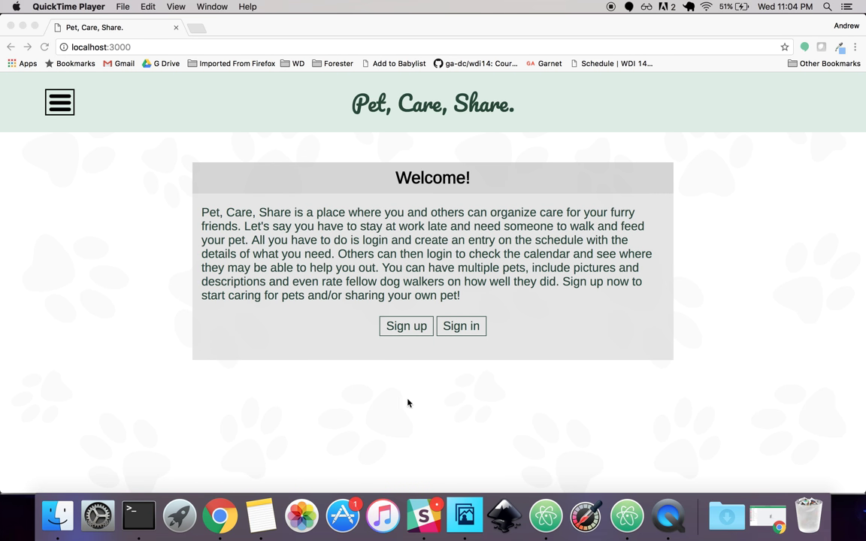
- Scroll through the whole sign-up form, then go back to the log-in page, where the email and password autofill
{"action": "left_click", "coordinate": [404, 335]}
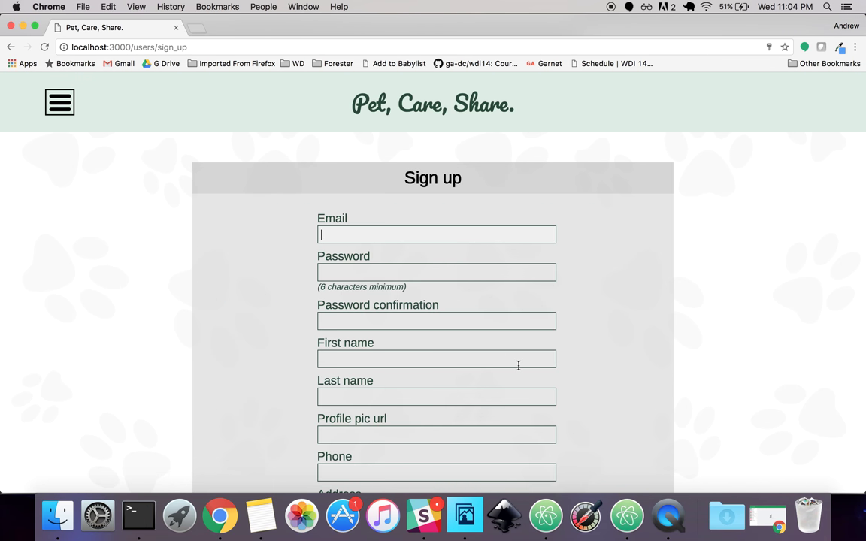
{"action": "scroll", "coordinate": [518, 365], "scroll_direction": "down", "scroll_amount": 2}
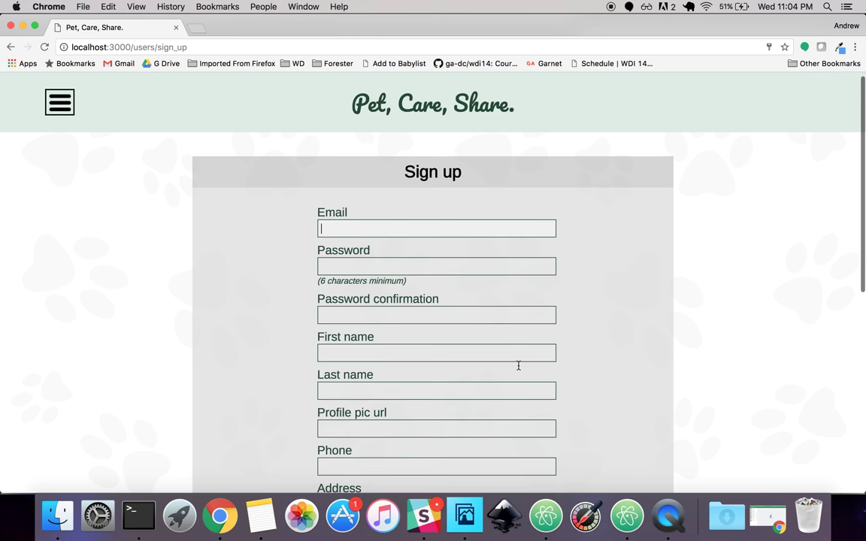
{"action": "scroll", "coordinate": [518, 365], "scroll_direction": "down", "scroll_amount": 2}
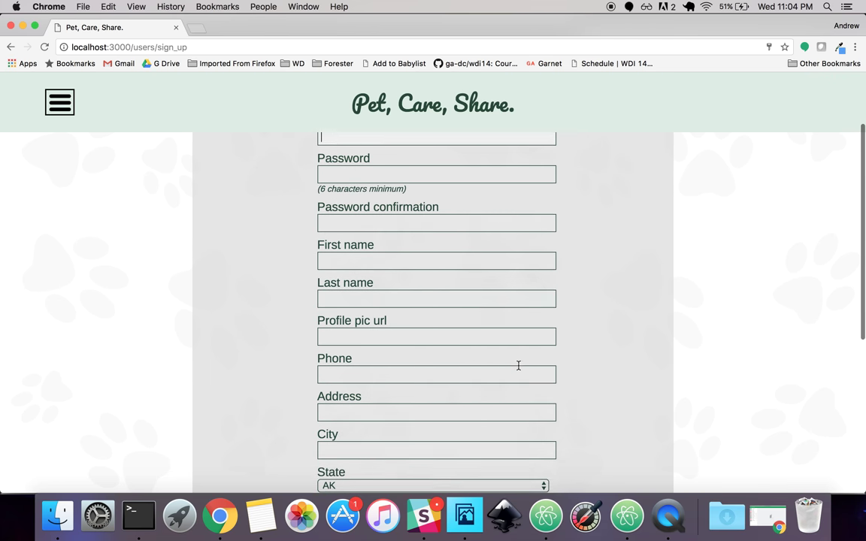
{"action": "scroll", "coordinate": [517, 365], "scroll_direction": "down", "scroll_amount": 5}
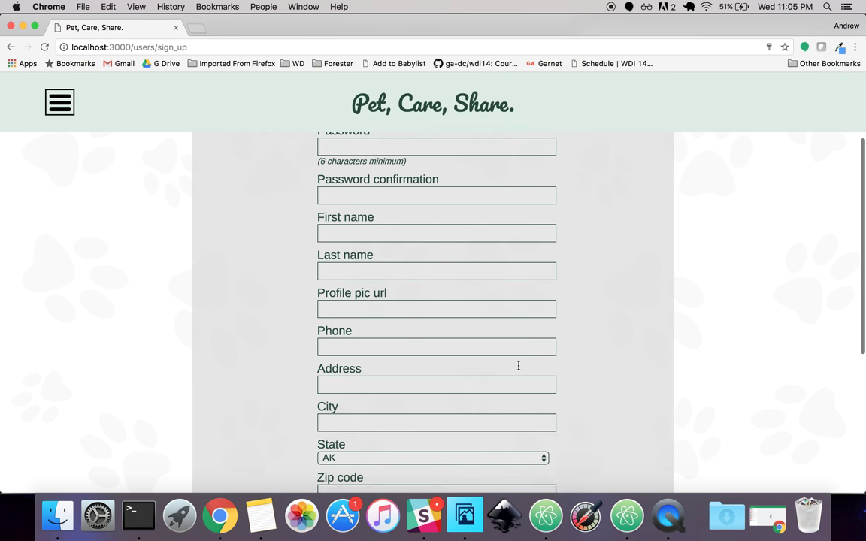
{"action": "scroll", "coordinate": [518, 368], "scroll_direction": "down", "scroll_amount": 2}
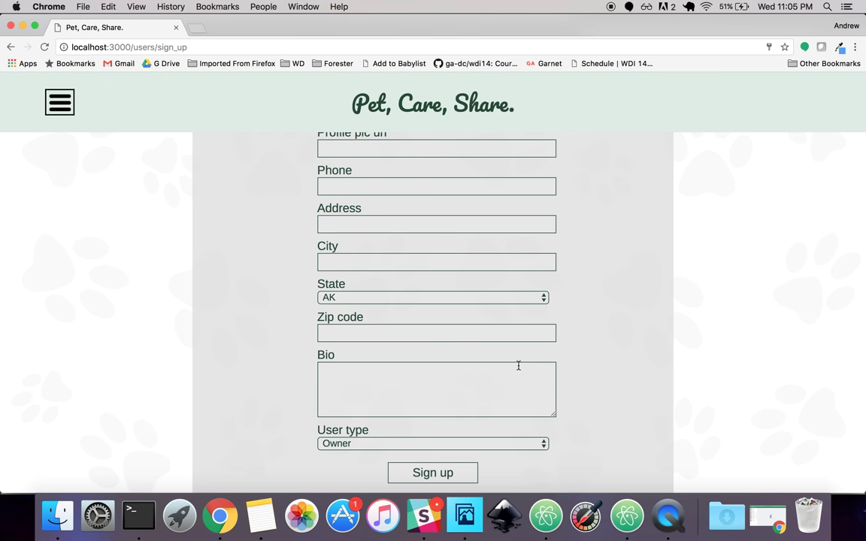
{"action": "scroll", "coordinate": [518, 365], "scroll_direction": "left", "scroll_amount": 5}
{"action": "left_click", "coordinate": [465, 330]}
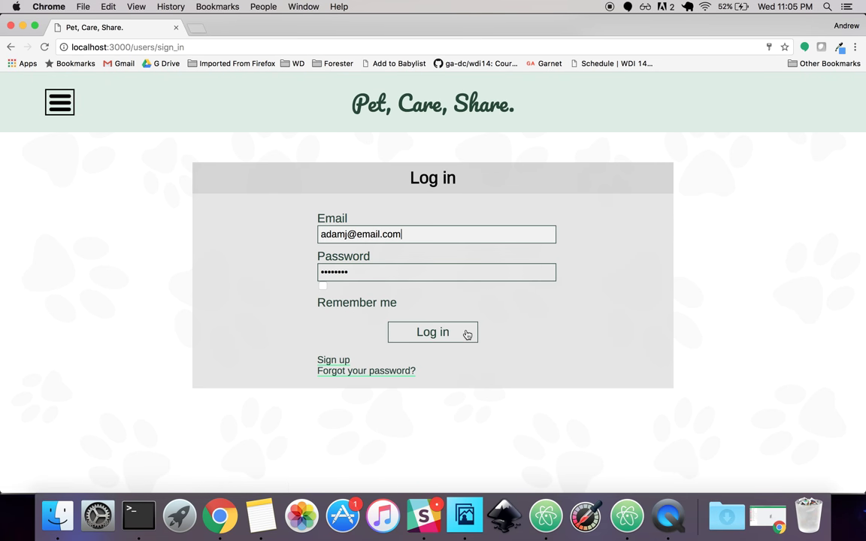
- Log in and open Schedule from the menu to see March 2017 bookings
{"action": "left_click", "coordinate": [450, 340]}
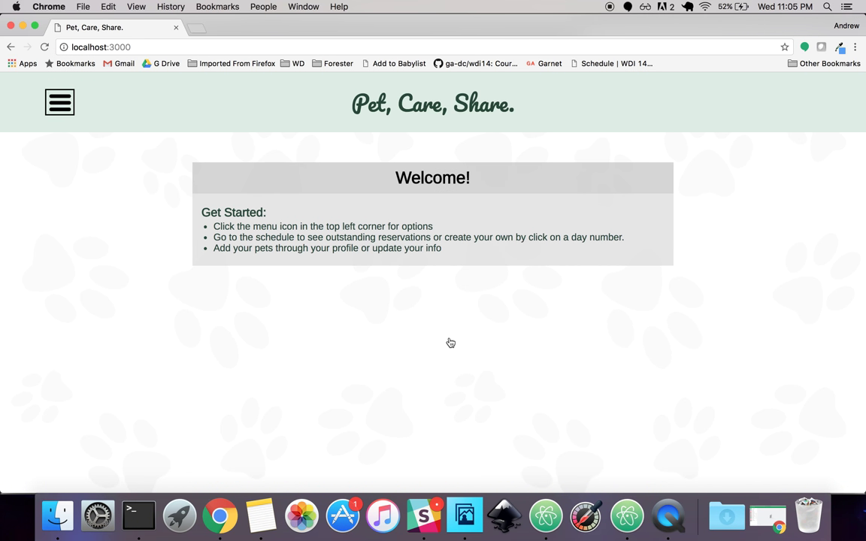
{"action": "left_click", "coordinate": [60, 113]}
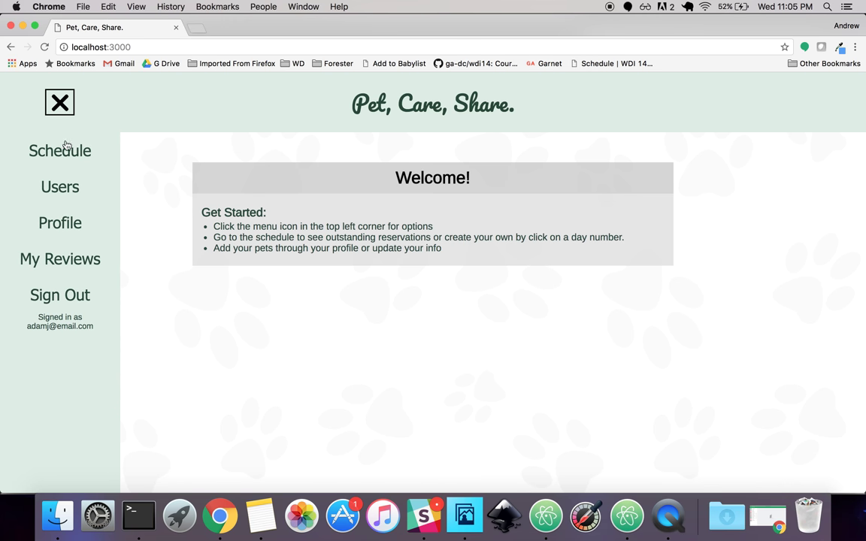
{"action": "left_click", "coordinate": [88, 160]}
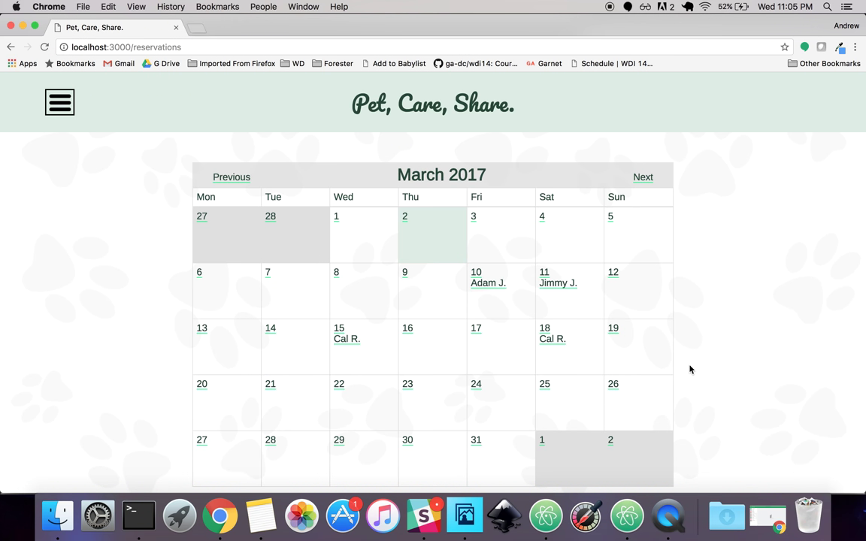
- Book a Walk for March 17 at 2:30 PM with details 'Walk my dog!'
{"action": "left_click", "coordinate": [476, 330]}
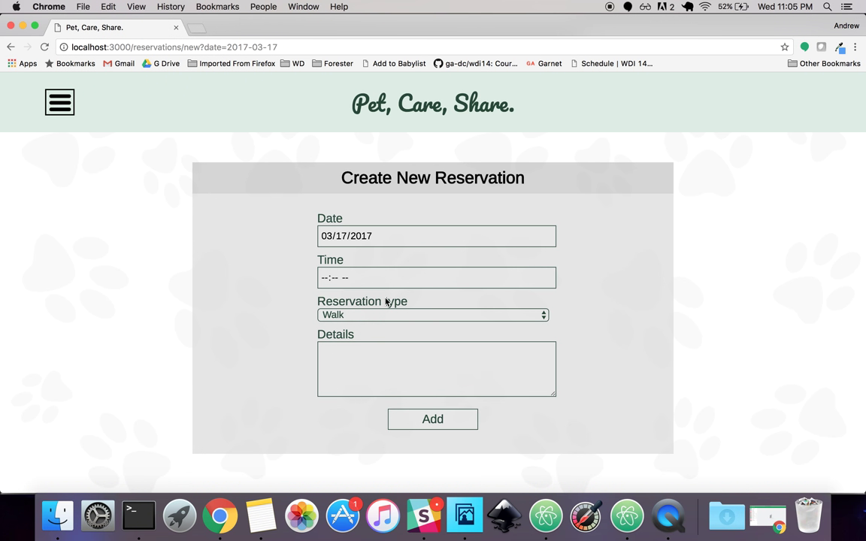
{"action": "left_click", "coordinate": [327, 281]}
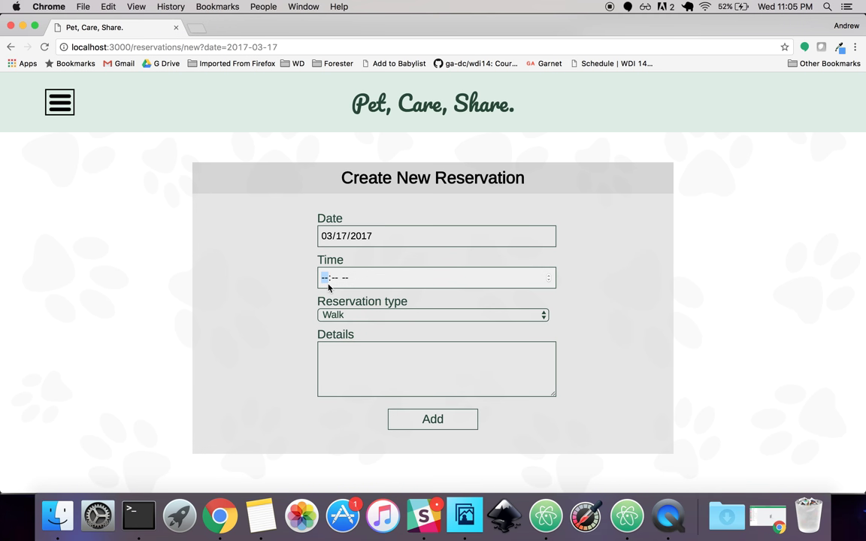
{"action": "type", "text": "230p"}
{"action": "key", "text": "Tab"}
{"action": "key", "text": "Tab"}
{"action": "type", "text": "Wal"}
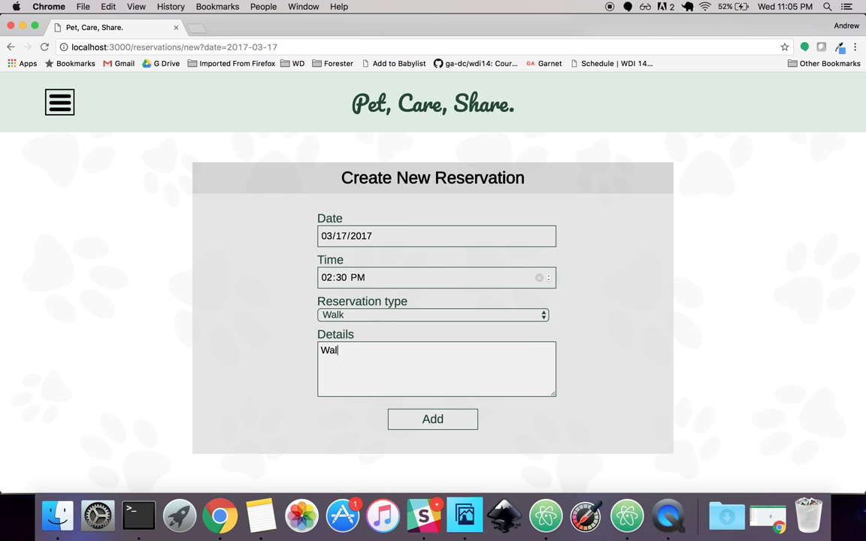
{"action": "type", "text": "k my dog!"}
{"action": "left_click", "coordinate": [417, 421]}
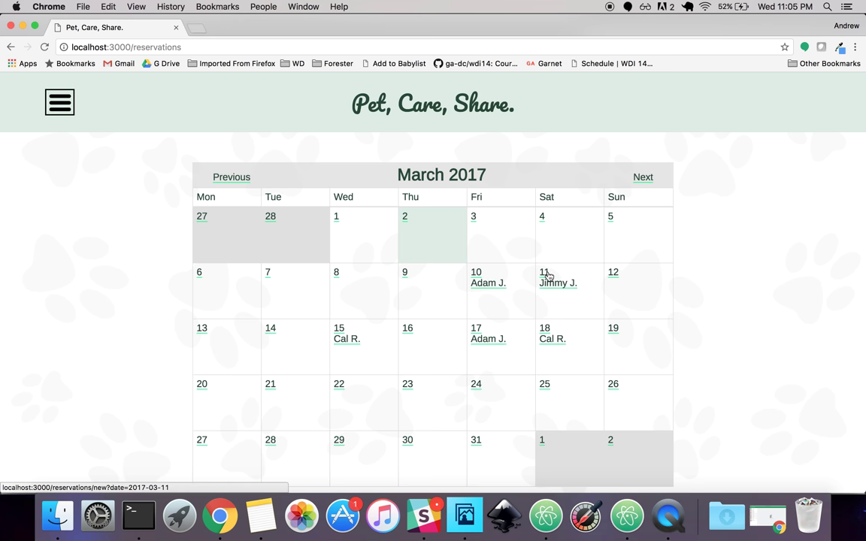
- Check the March 17 entry, then sign up for the March 18 Walk-Feed reservation and return to the calendar
{"action": "left_click", "coordinate": [492, 343]}
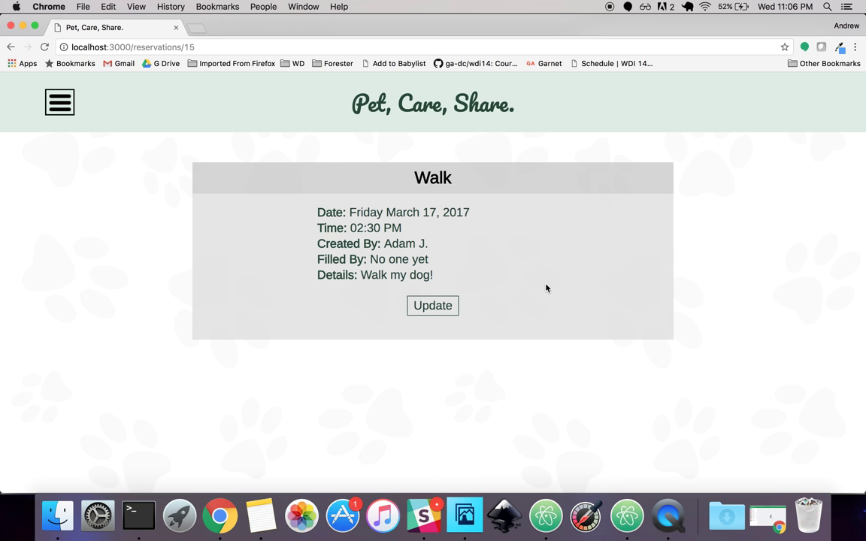
{"action": "key", "text": "super+bracketleft"}
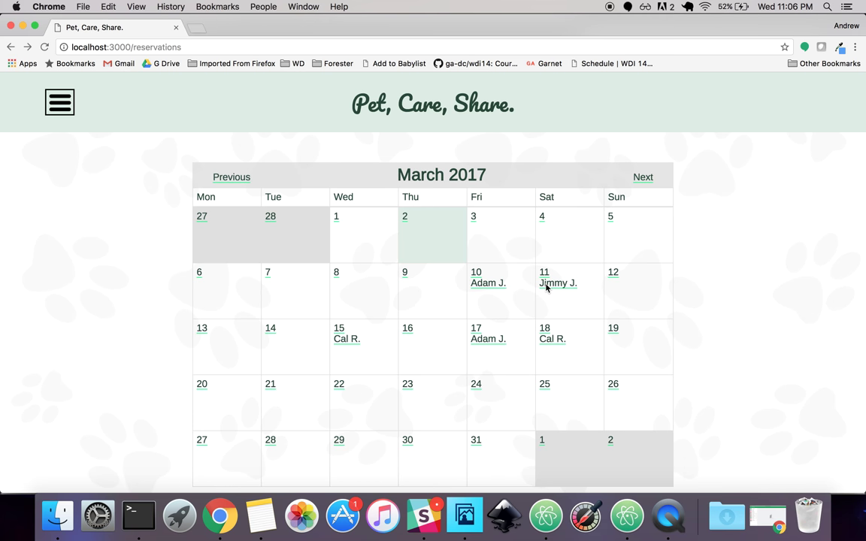
{"action": "left_click", "coordinate": [555, 340]}
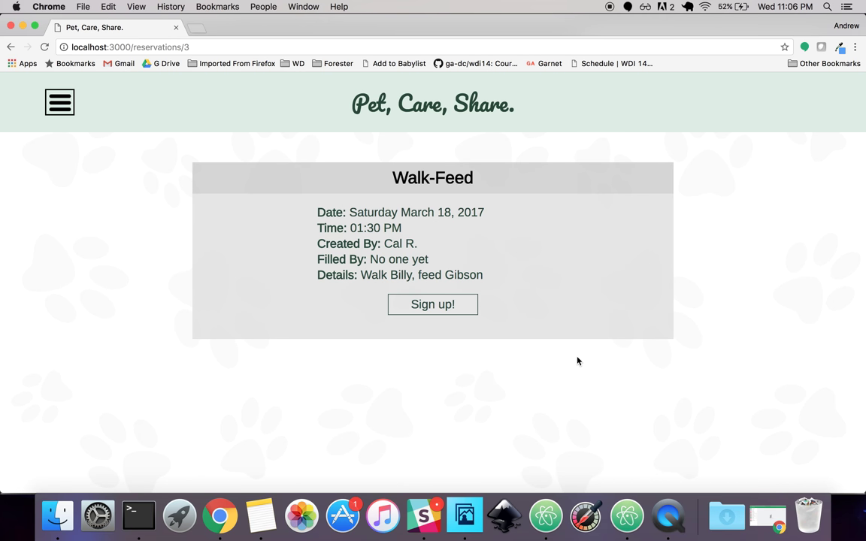
{"action": "left_click", "coordinate": [450, 309]}
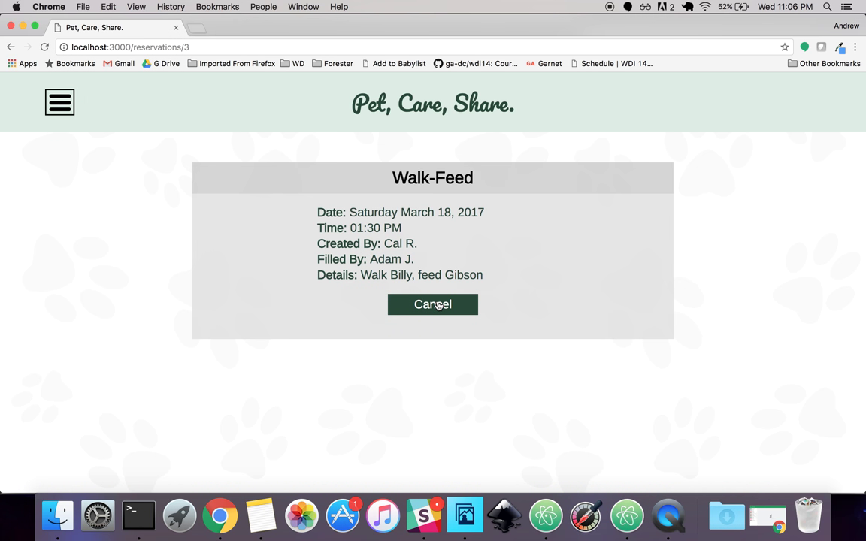
{"action": "scroll", "coordinate": [437, 305], "scroll_direction": "left", "scroll_amount": 3}
{"action": "scroll", "coordinate": [437, 305], "scroll_direction": "left", "scroll_amount": 5}
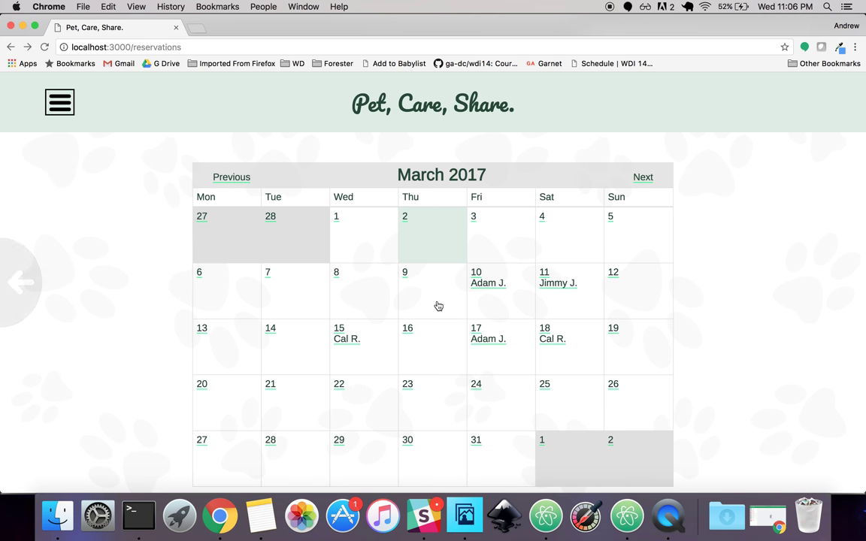
- Go back to February 2017 and open the 3:30 PM walk on the 15th
{"action": "left_click", "coordinate": [239, 183]}
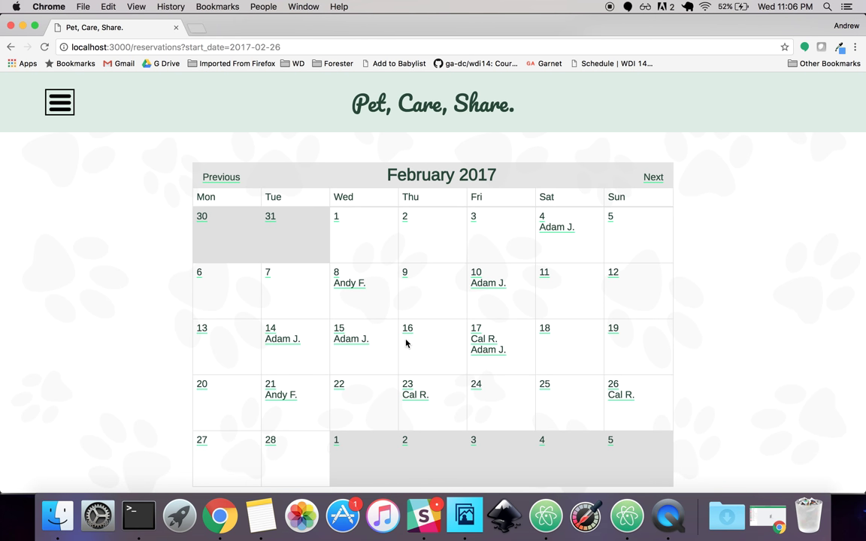
{"action": "left_click", "coordinate": [361, 346]}
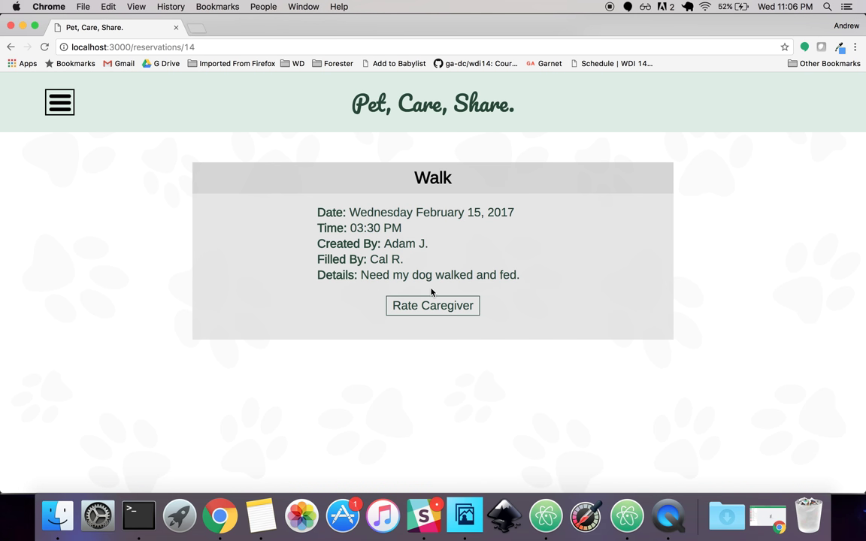
- Rate the February 15 walk's caregiver three stars with the comment 'Thanks bro!'
{"action": "left_click", "coordinate": [430, 308]}
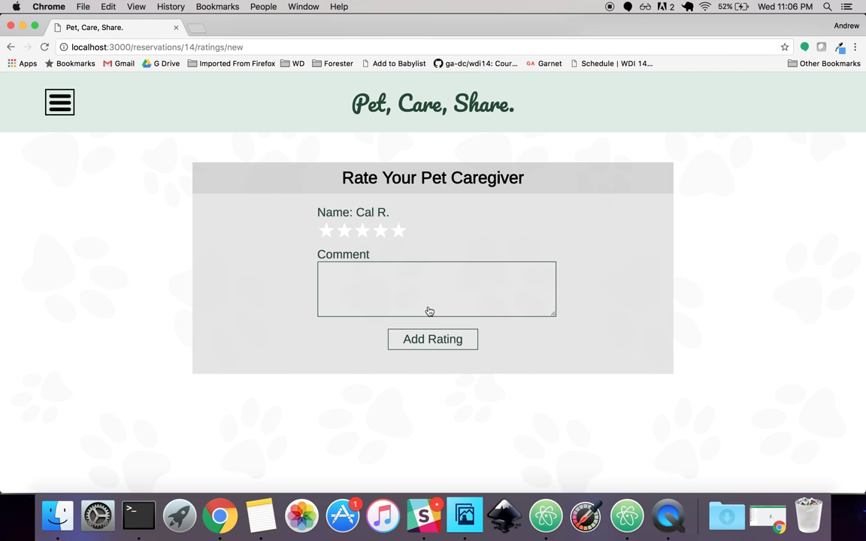
{"action": "left_click", "coordinate": [361, 239]}
{"action": "left_click", "coordinate": [404, 278]}
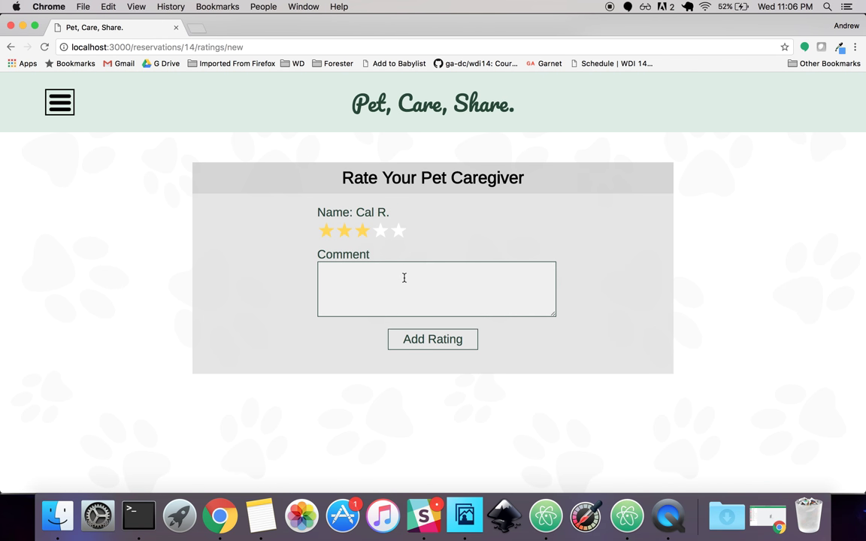
{"action": "type", "text": "Thanks bro!"}
{"action": "left_click", "coordinate": [450, 341]}
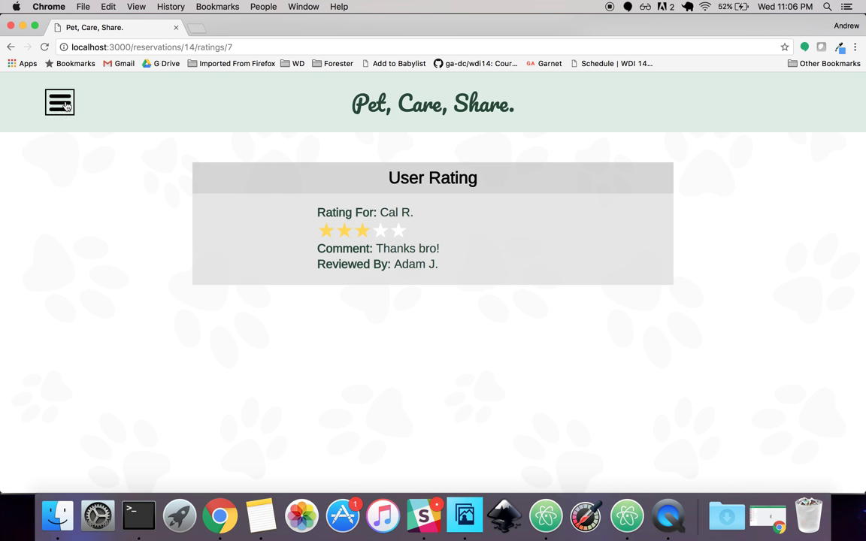
- Open the Users list and scroll to the bottom of it
{"action": "left_click", "coordinate": [65, 106]}
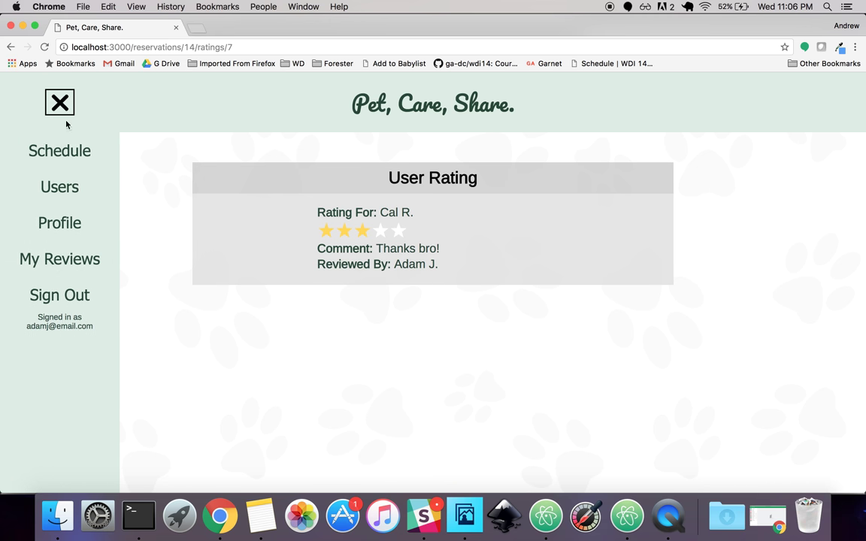
{"action": "left_click", "coordinate": [75, 198]}
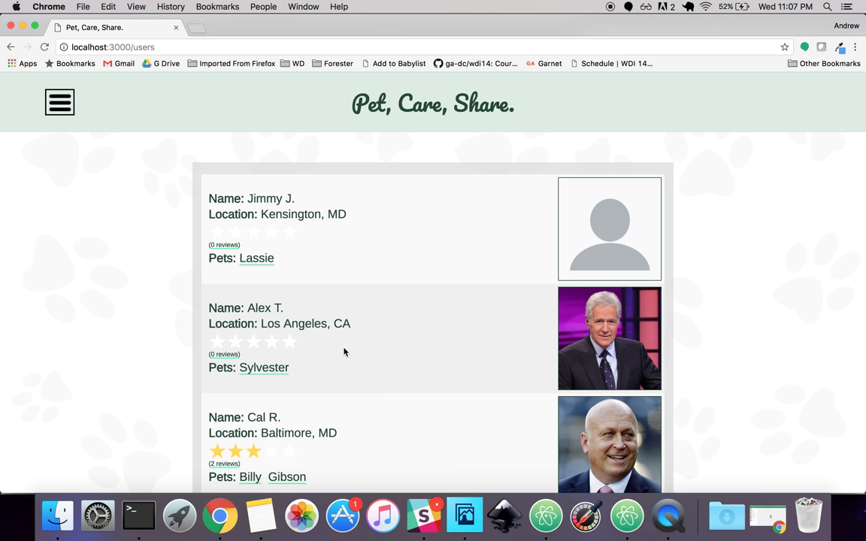
{"action": "scroll", "coordinate": [344, 352], "scroll_direction": "down", "scroll_amount": 2}
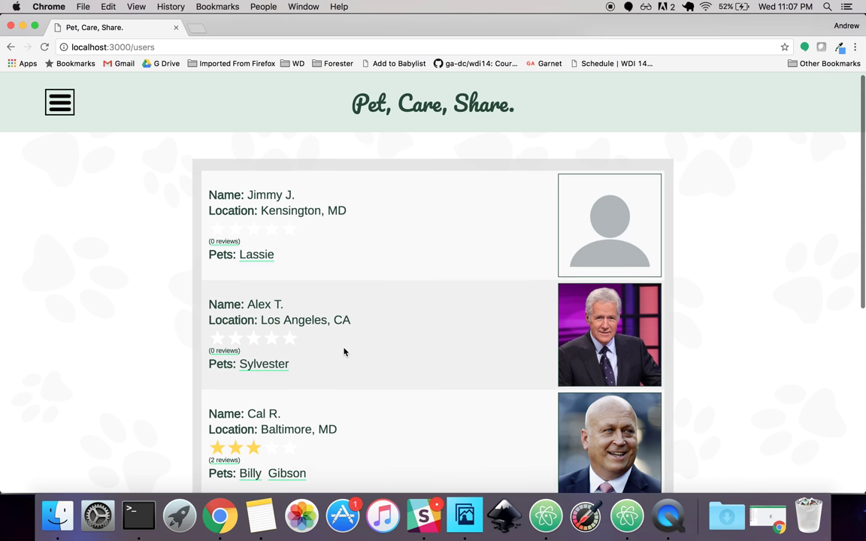
{"action": "scroll", "coordinate": [343, 352], "scroll_direction": "down", "scroll_amount": 2}
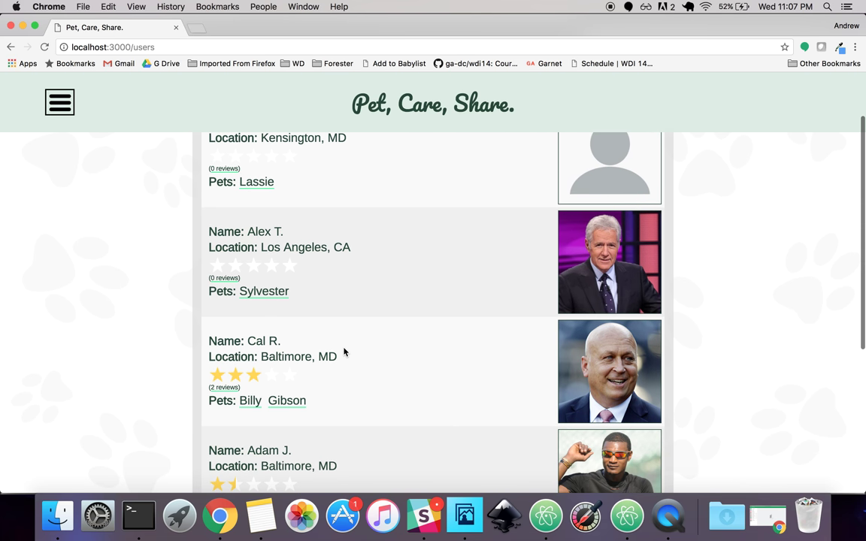
{"action": "scroll", "coordinate": [367, 325], "scroll_direction": "down", "scroll_amount": 2}
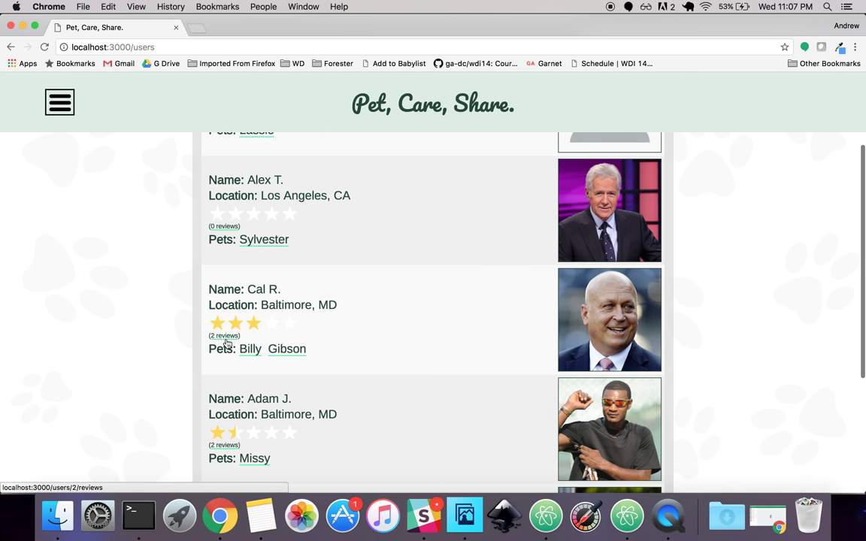
{"action": "scroll", "coordinate": [293, 342], "scroll_direction": "down", "scroll_amount": 2}
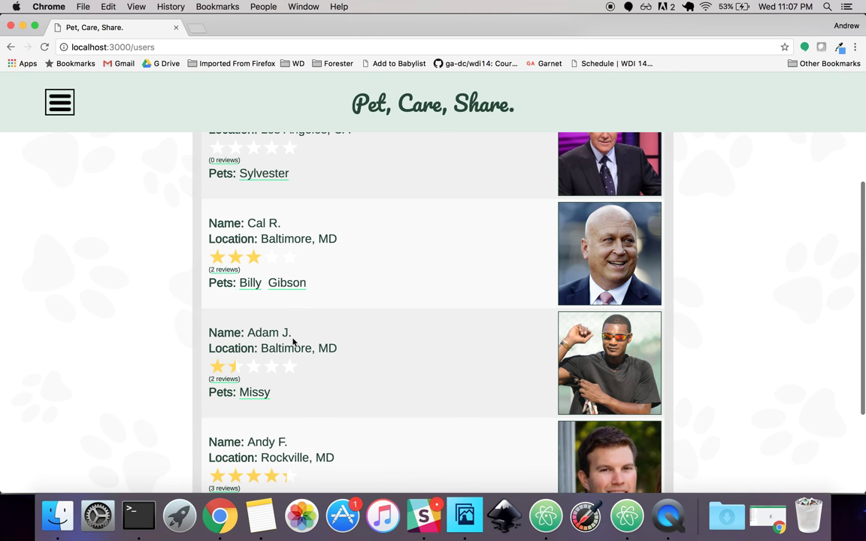
{"action": "scroll", "coordinate": [292, 340], "scroll_direction": "down", "scroll_amount": 3}
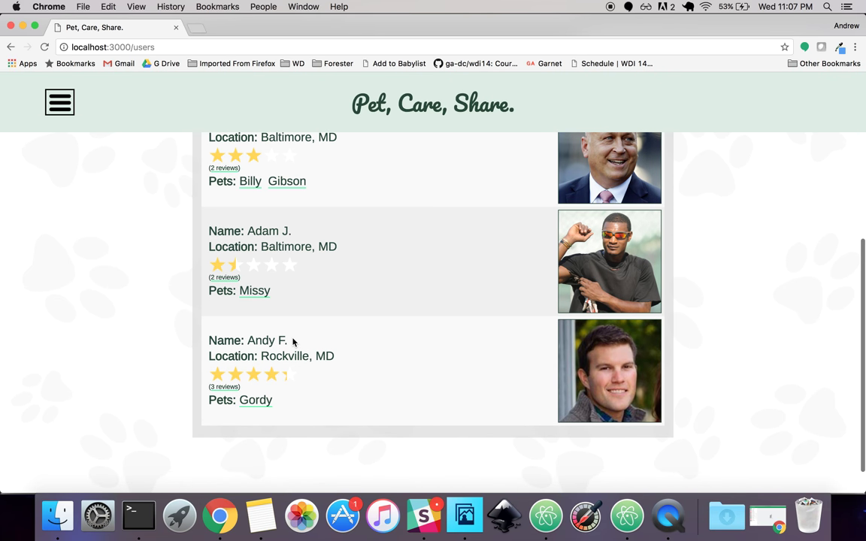
- View the last user's three reviews, then open their dog Gordy's page
{"action": "left_click", "coordinate": [225, 386]}
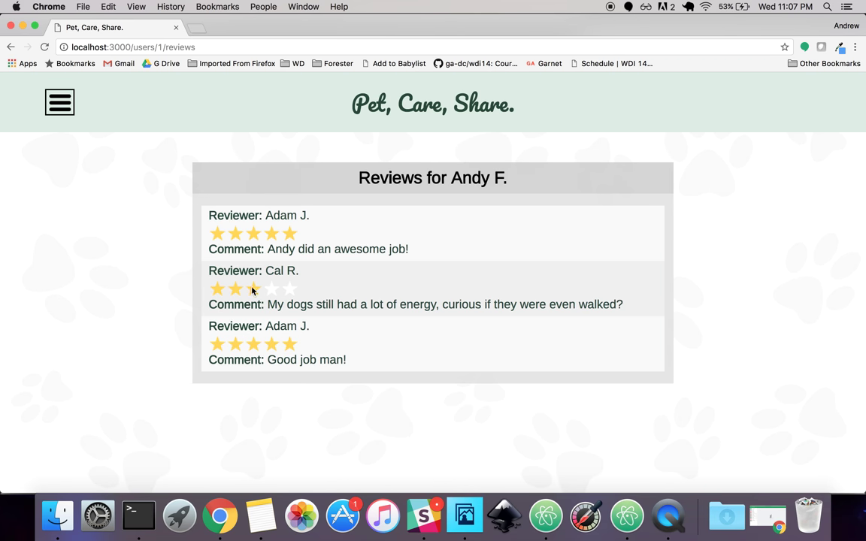
{"action": "scroll", "coordinate": [334, 342], "scroll_direction": "left", "scroll_amount": 5}
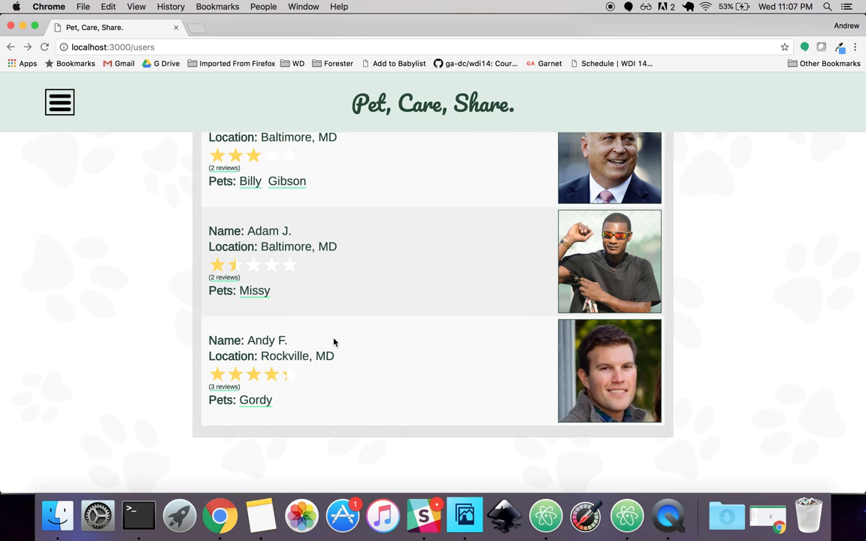
{"action": "left_click", "coordinate": [256, 400]}
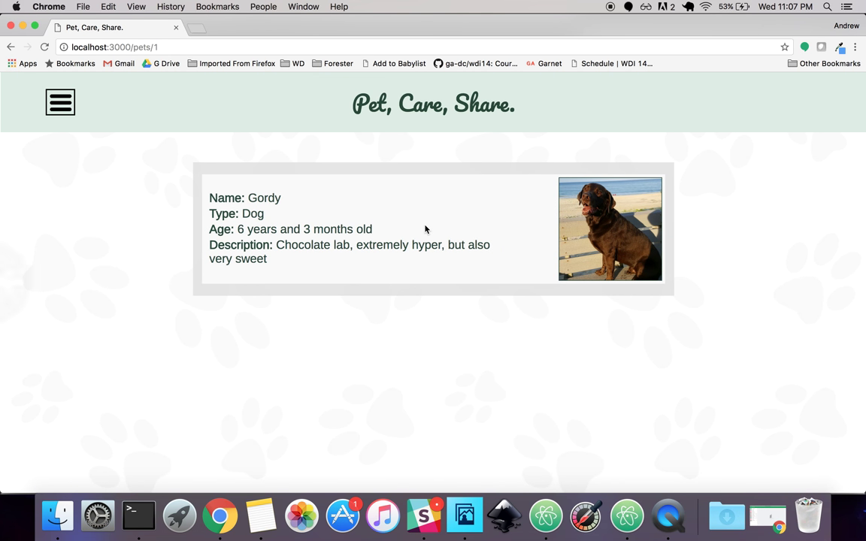
{"action": "scroll", "coordinate": [425, 229], "scroll_direction": "left", "scroll_amount": 5}
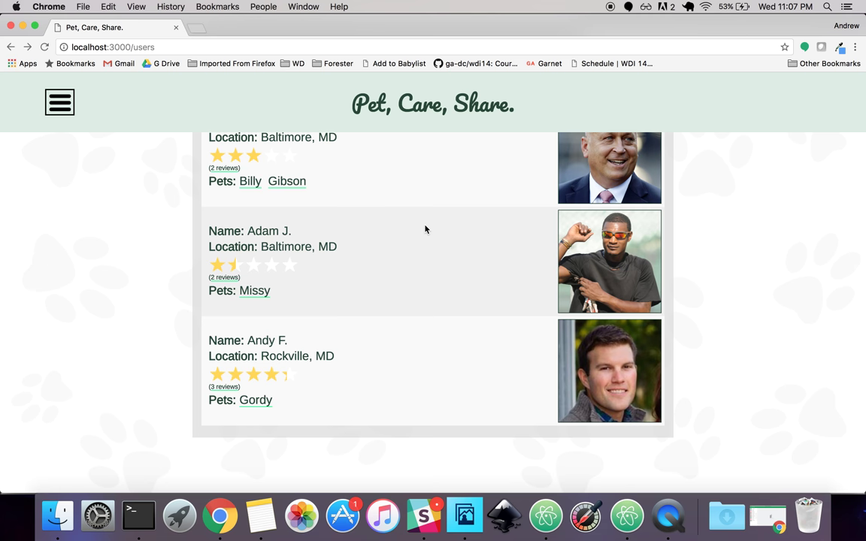
- Show your profile's Pets tab, then open My Reviews with the one- and two-star ratings
{"action": "left_click", "coordinate": [62, 103]}
{"action": "left_click", "coordinate": [63, 224]}
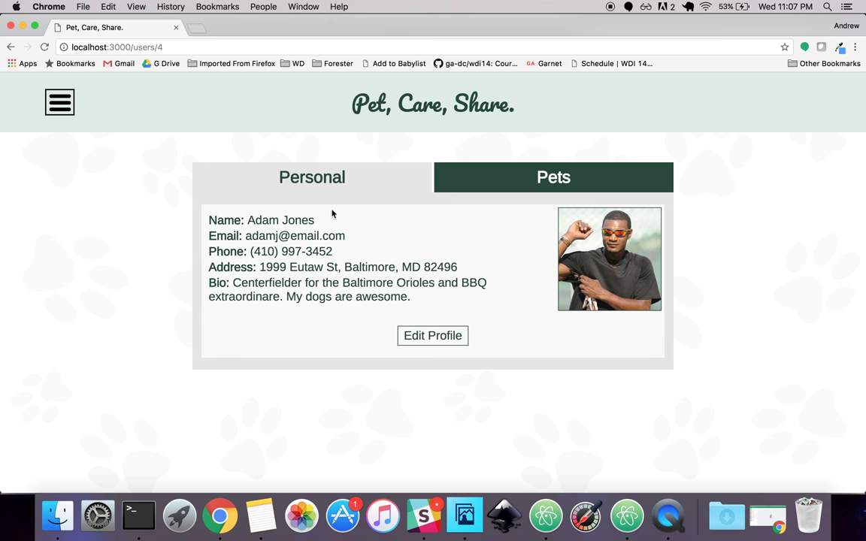
{"action": "left_click", "coordinate": [429, 335]}
{"action": "left_click", "coordinate": [548, 188]}
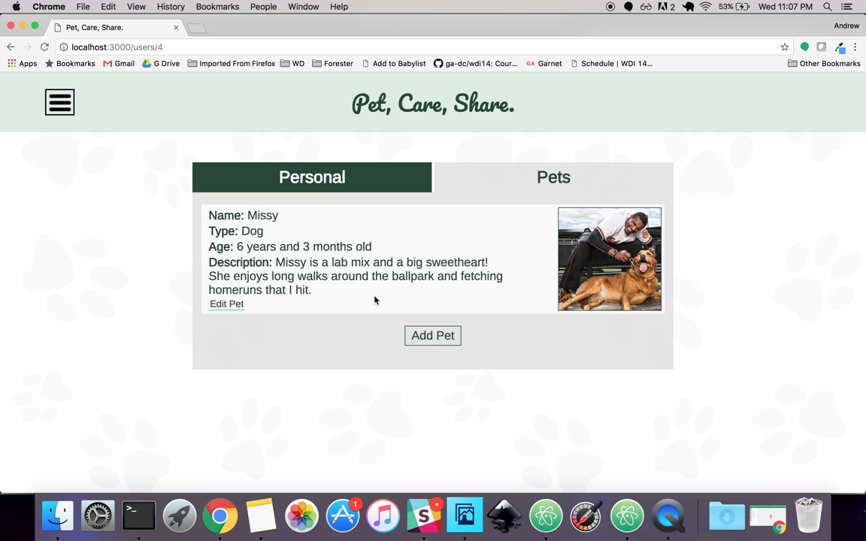
{"action": "left_click", "coordinate": [60, 103]}
{"action": "left_click", "coordinate": [60, 261]}
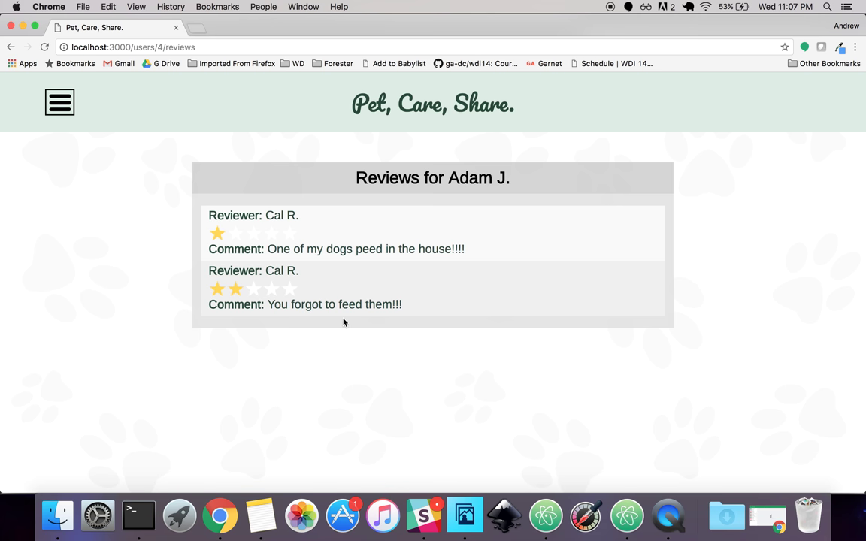
- Open the March 2017 Schedule, then switch to Atom showing show.html.erb
{"action": "left_click", "coordinate": [61, 103]}
{"action": "left_click", "coordinate": [70, 156]}
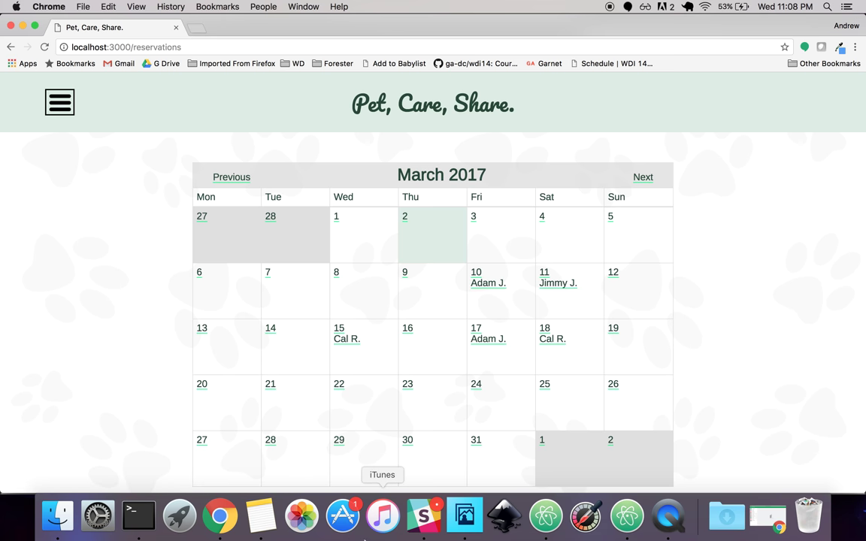
{"action": "left_click", "coordinate": [551, 524]}
{"action": "scroll", "coordinate": [496, 364], "scroll_direction": "up", "scroll_amount": 3}
- Scroll through show.html.erb, then switch to the ratings new.html.erb template
{"action": "scroll", "coordinate": [497, 364], "scroll_direction": "up", "scroll_amount": 3}
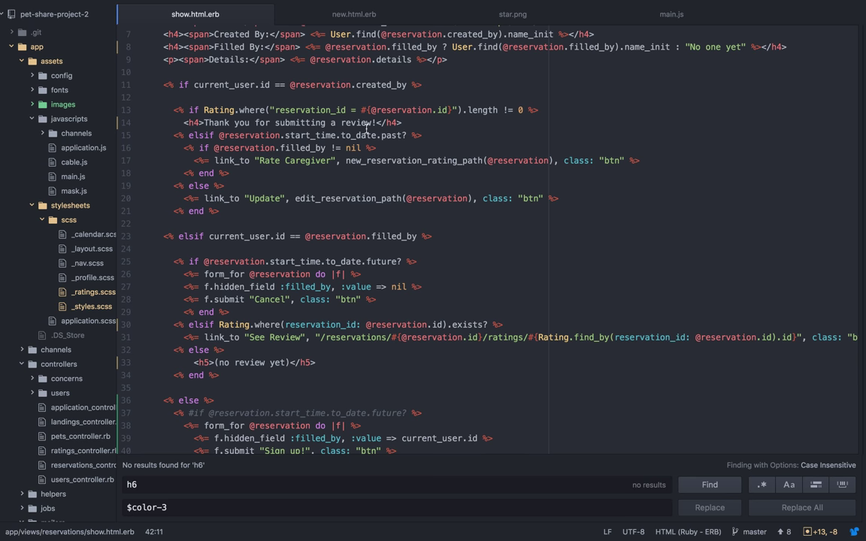
{"action": "scroll", "coordinate": [352, 253], "scroll_direction": "down", "scroll_amount": 2}
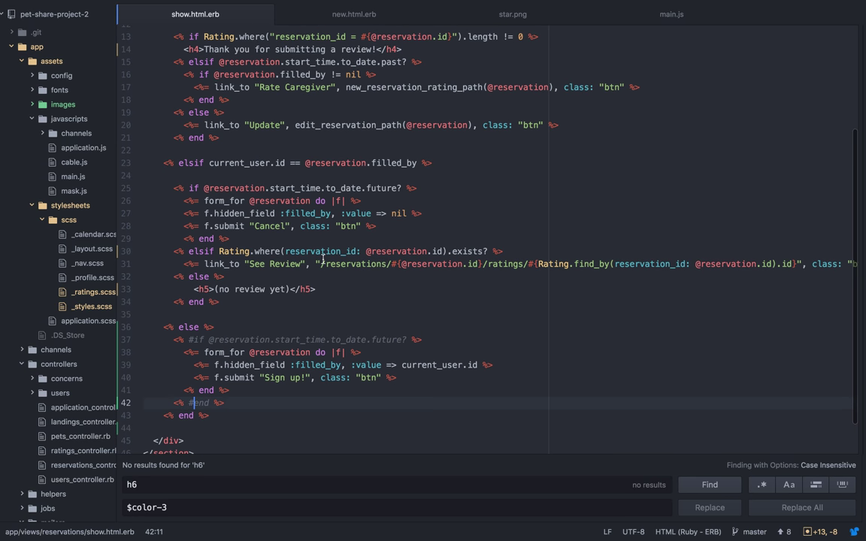
{"action": "scroll", "coordinate": [410, 147], "scroll_direction": "up", "scroll_amount": 4}
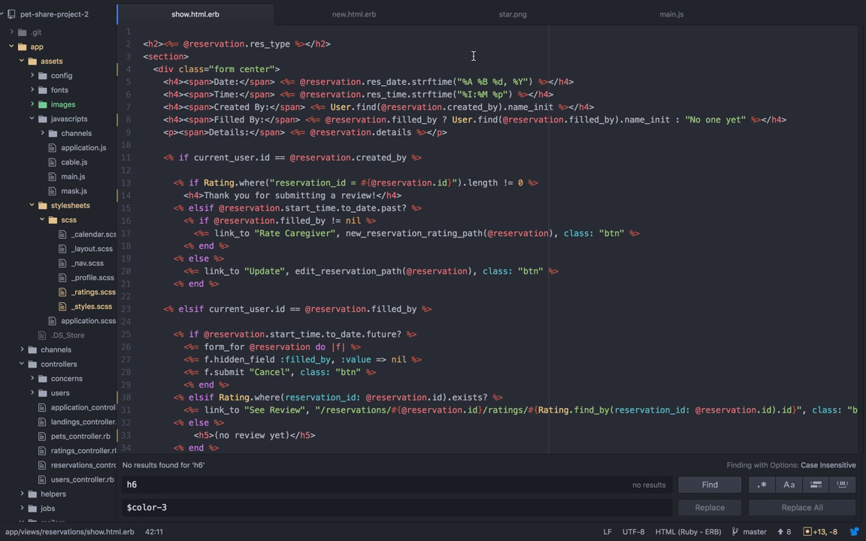
{"action": "left_click", "coordinate": [374, 15]}
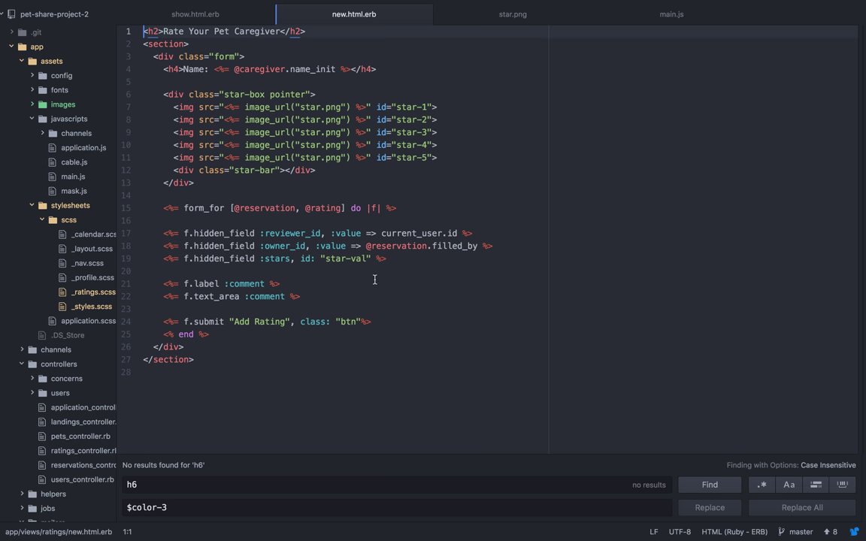
- Show main.js in Atom, whose star handlers set bar width 20%–100% and the rating value
{"action": "left_click", "coordinate": [666, 13]}
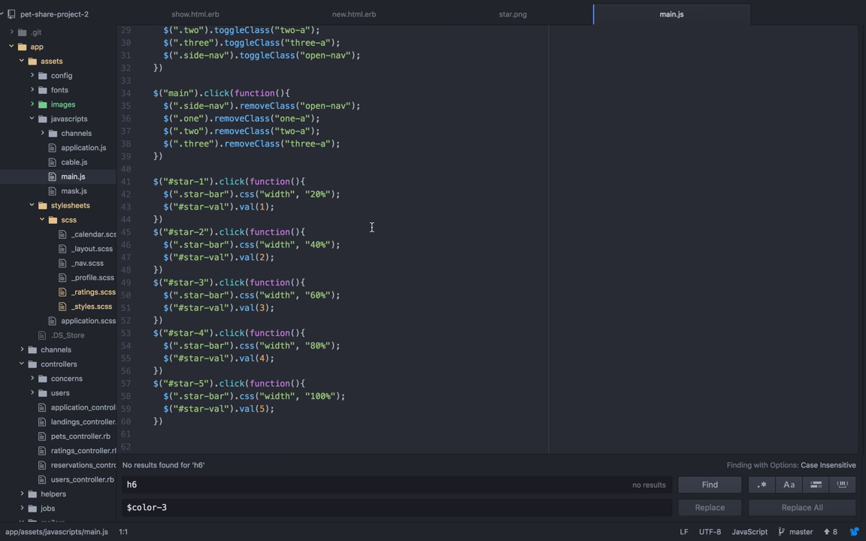
{"action": "scroll", "coordinate": [372, 227], "scroll_direction": "down", "scroll_amount": 1}
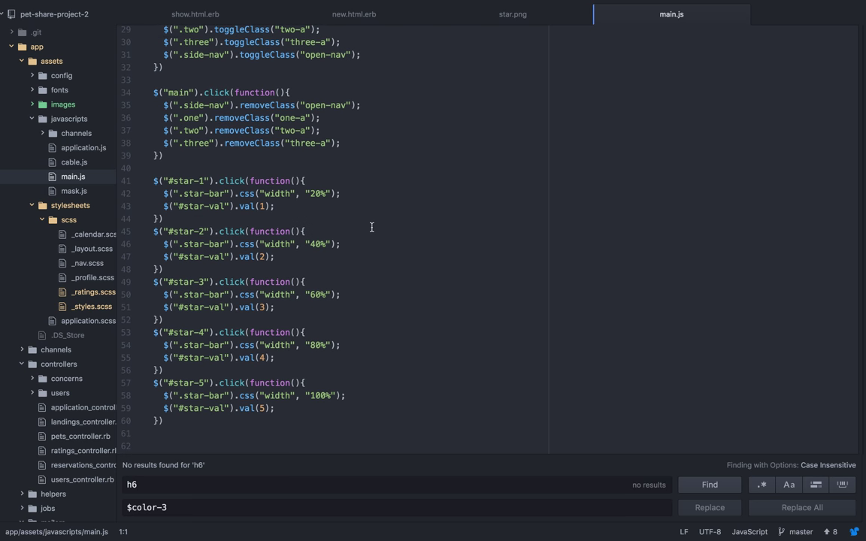